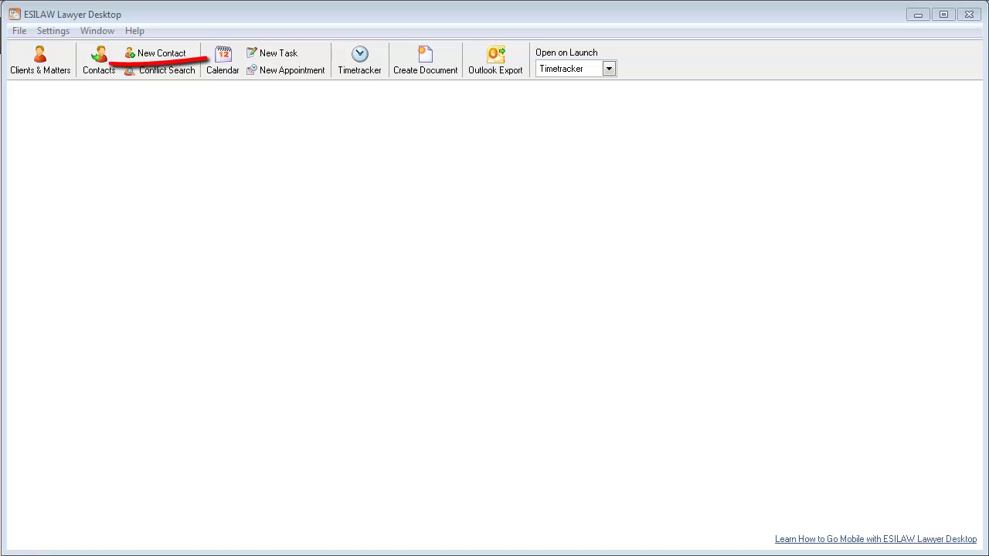
pyautogui.click(41, 69)
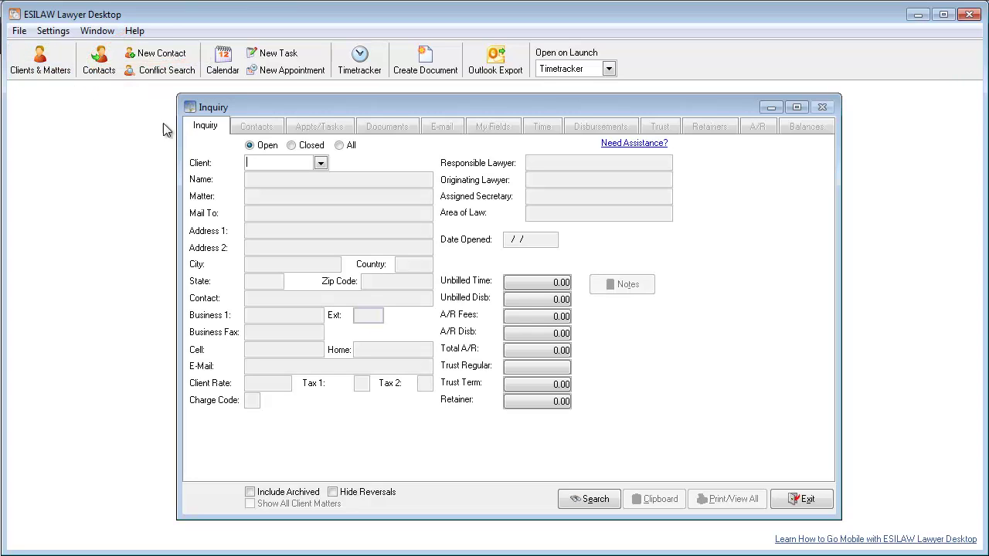
pyautogui.click(320, 162)
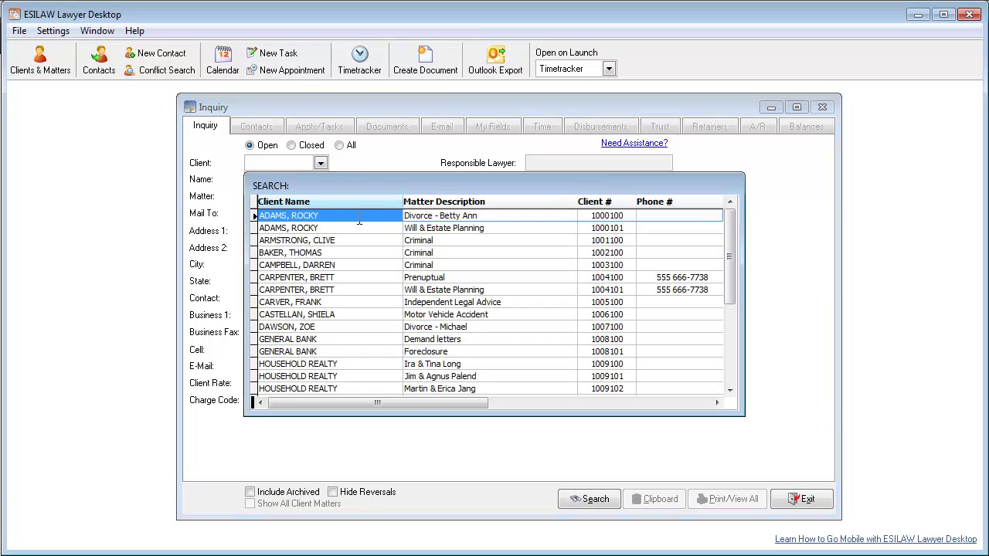
pyautogui.click(377, 310)
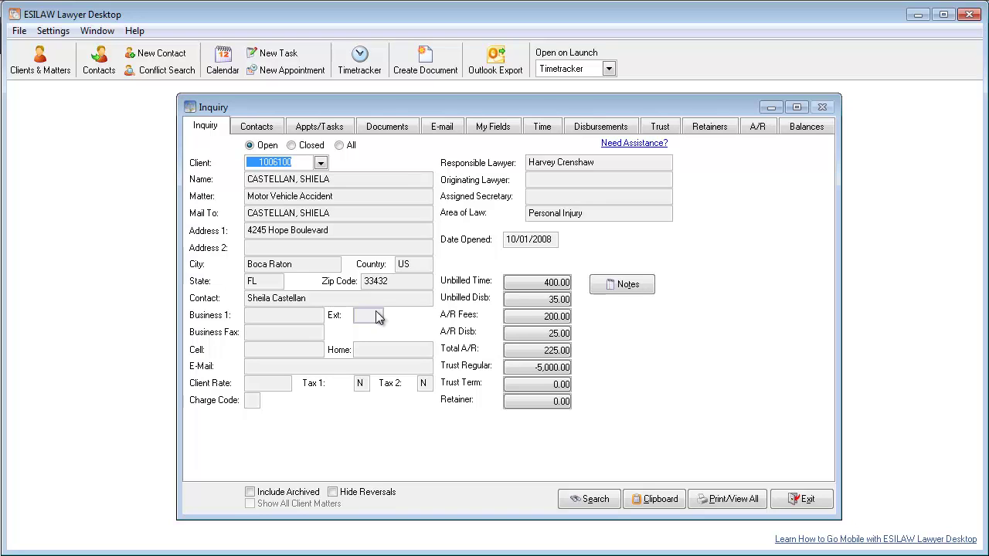
# - Look through the matter's Contacts, Appts/Tasks, Documents and Balances tabs, ending on balances showing 225.00 billed
pyautogui.click(261, 130)
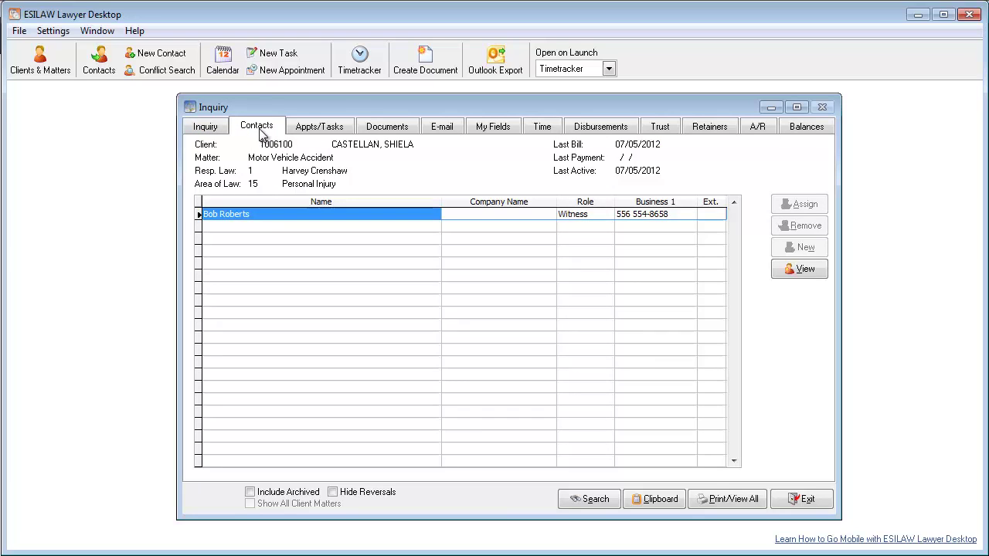
pyautogui.click(305, 132)
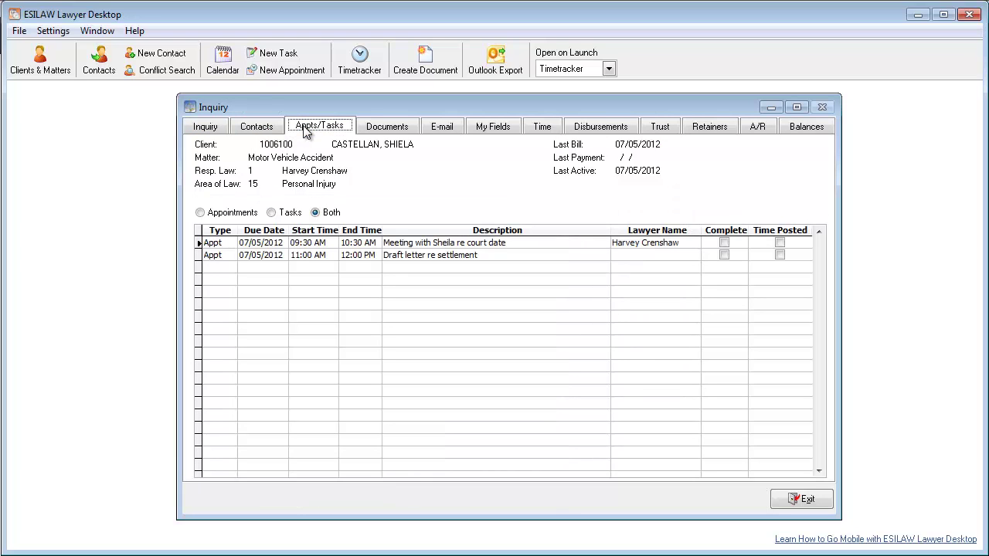
pyautogui.click(378, 132)
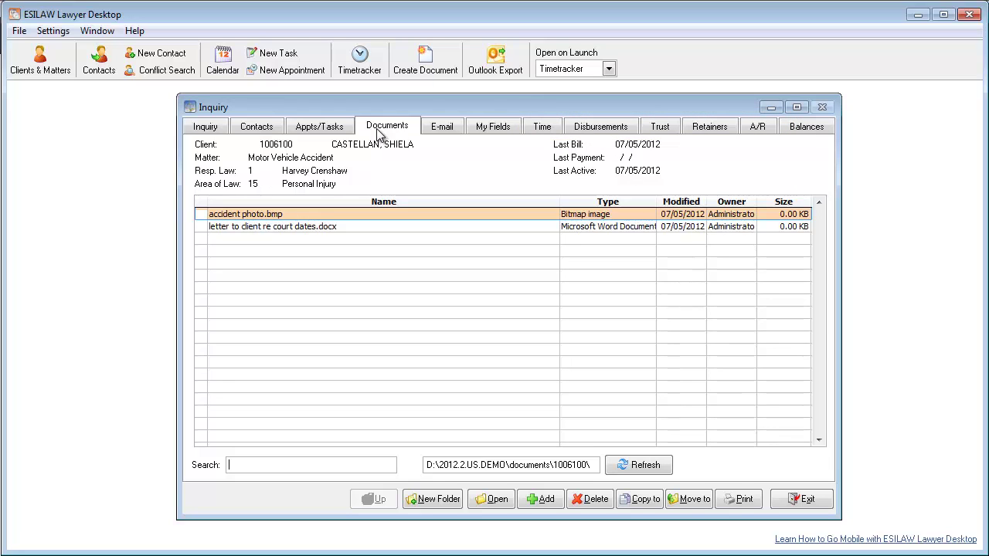
pyautogui.click(780, 127)
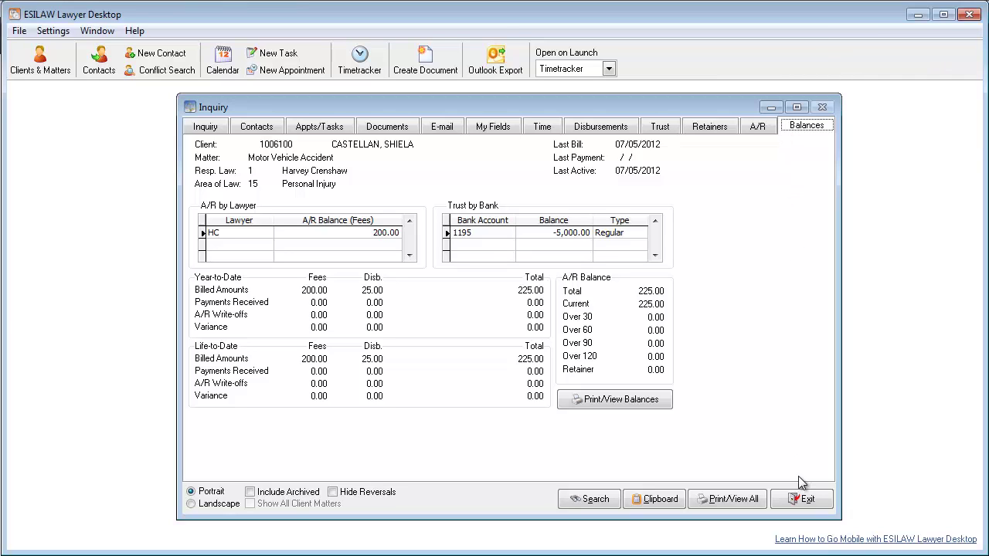
pyautogui.click(802, 501)
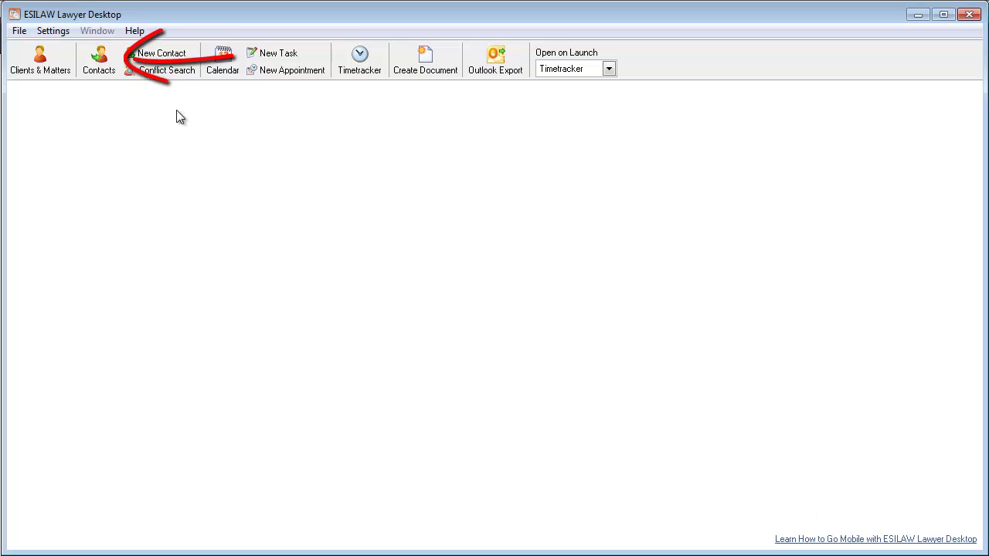
pyautogui.click(98, 65)
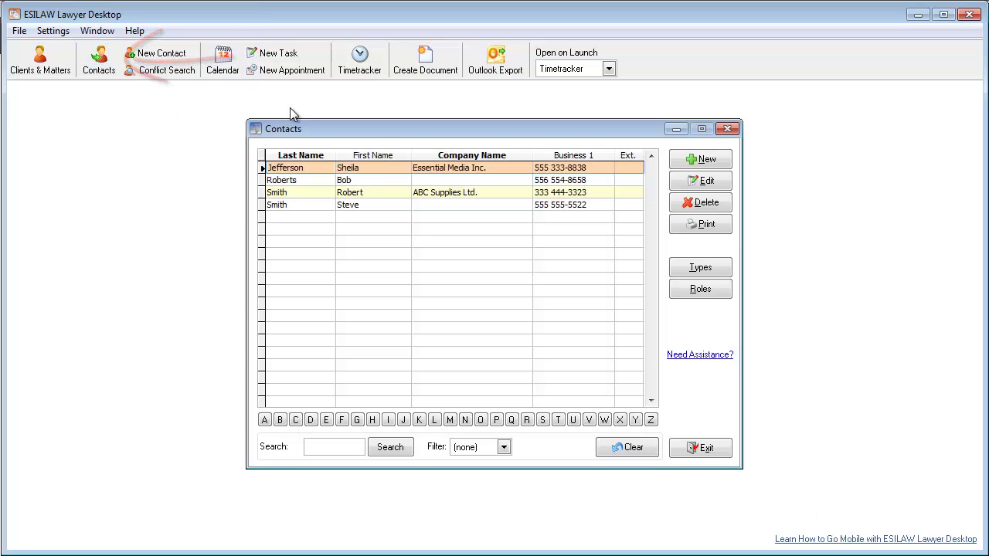
pyautogui.doubleClick(487, 168)
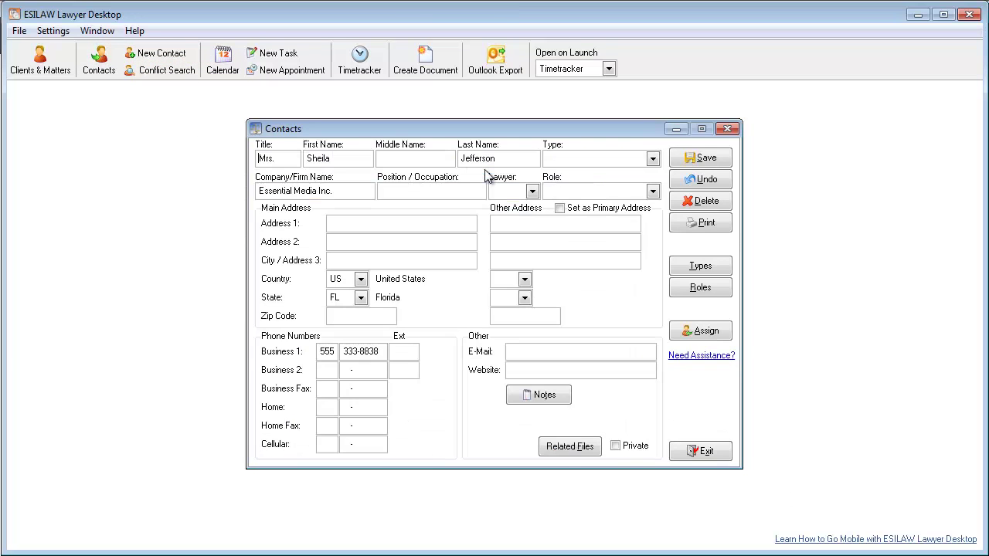
pyautogui.click(706, 330)
pyautogui.click(553, 282)
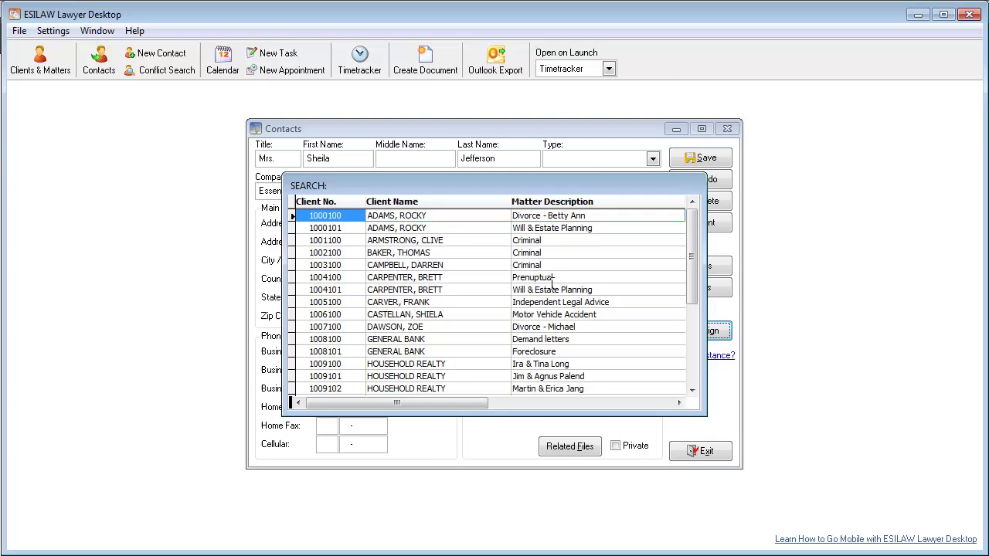
pyautogui.doubleClick(425, 215)
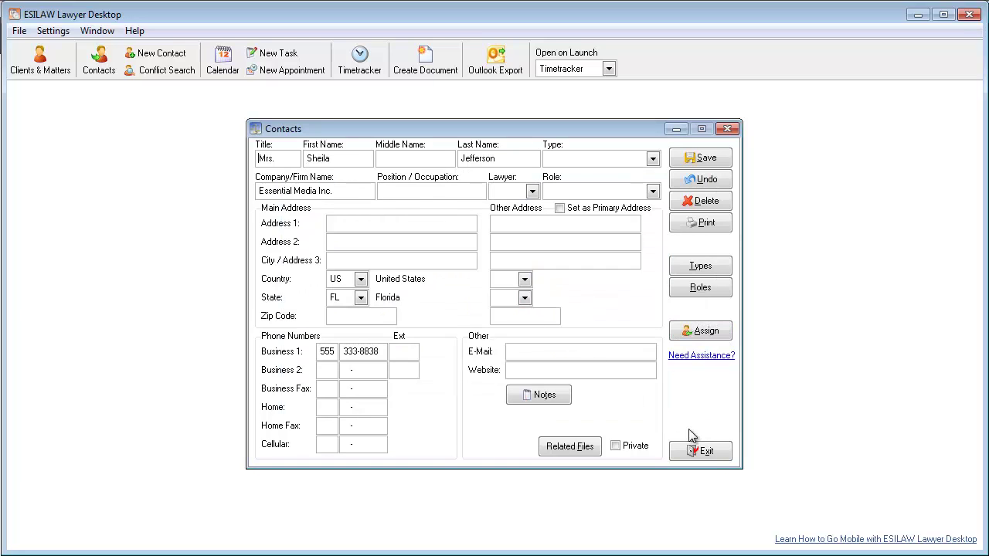
pyautogui.click(708, 450)
pyautogui.click(711, 450)
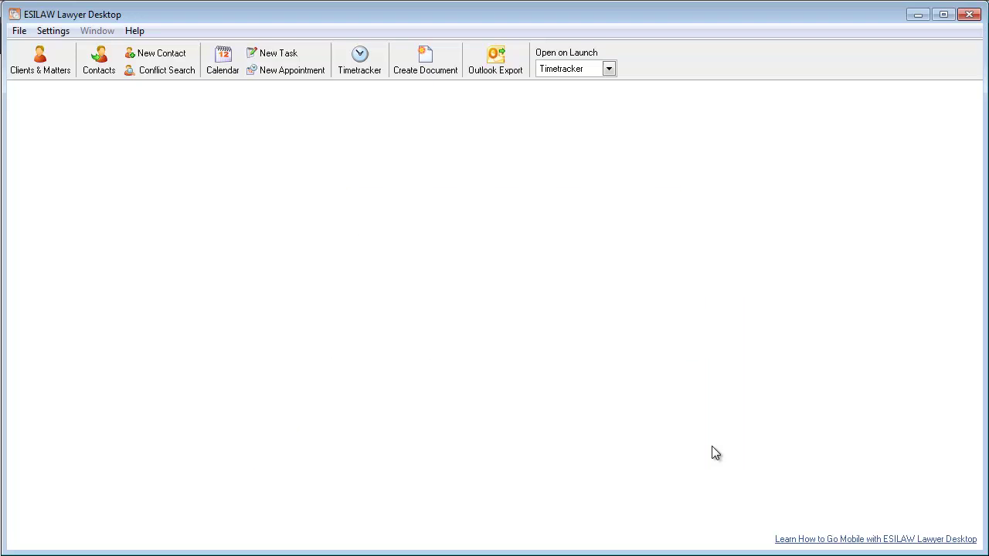
# - Open the July 5, 2012 calendar and view the 'Meeting with Sheila re court date' appointment details
pyautogui.click(222, 61)
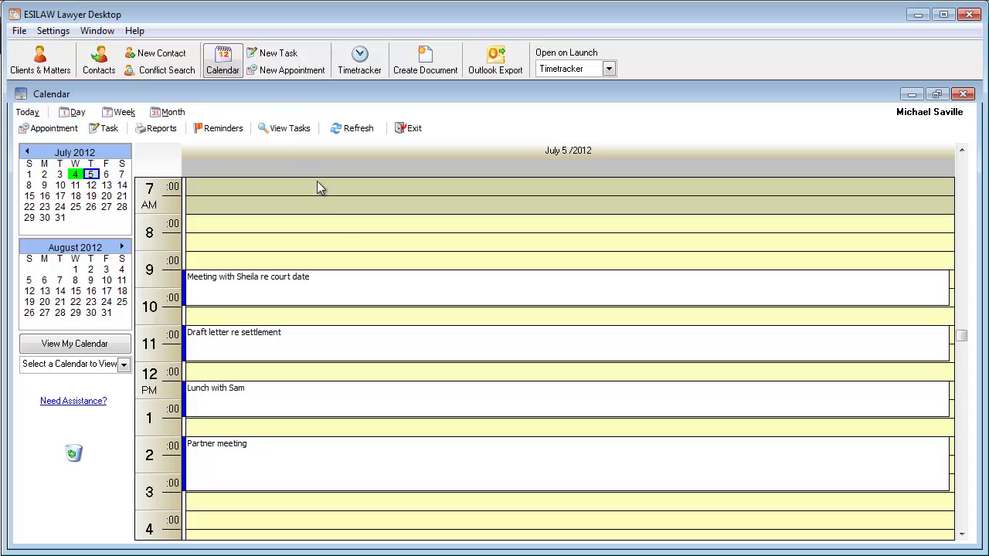
pyautogui.click(378, 279)
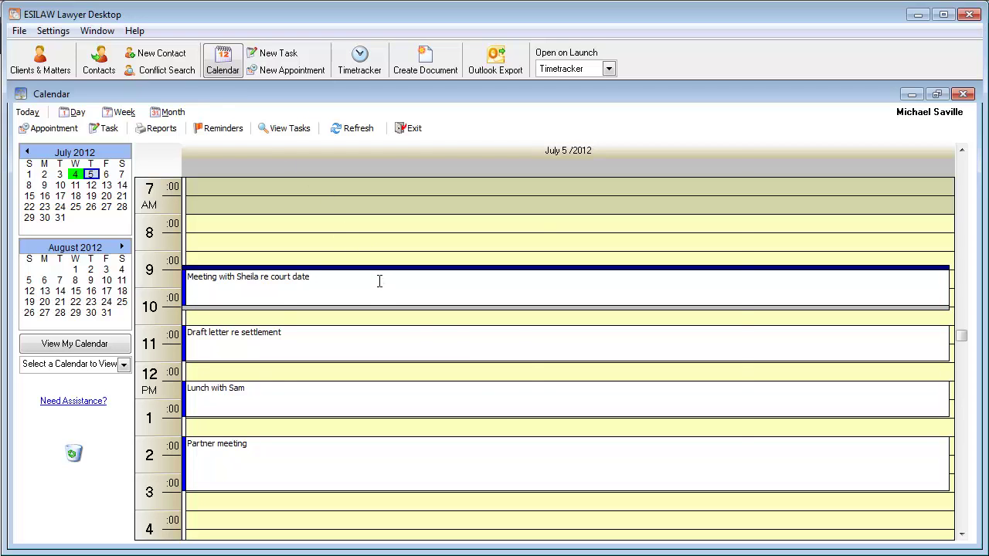
pyautogui.doubleClick(379, 281)
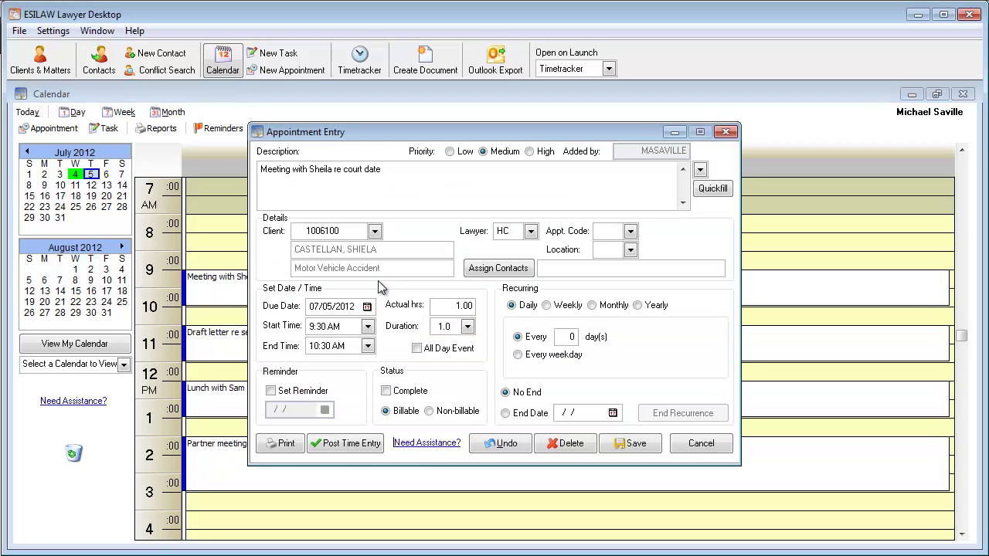
pyautogui.click(355, 445)
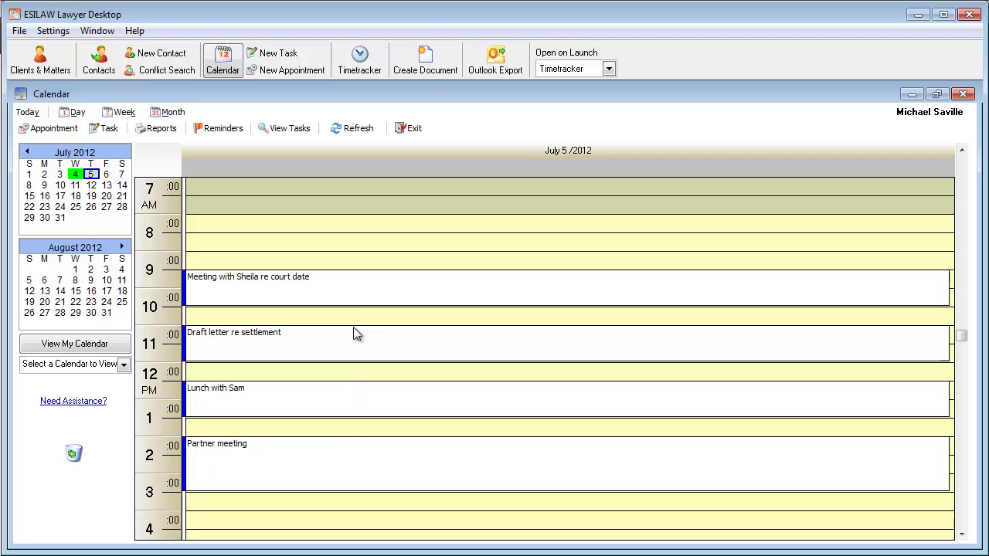
# - Close the calendar, then review the three June 28 Timetracker entries and close it
pyautogui.click(407, 128)
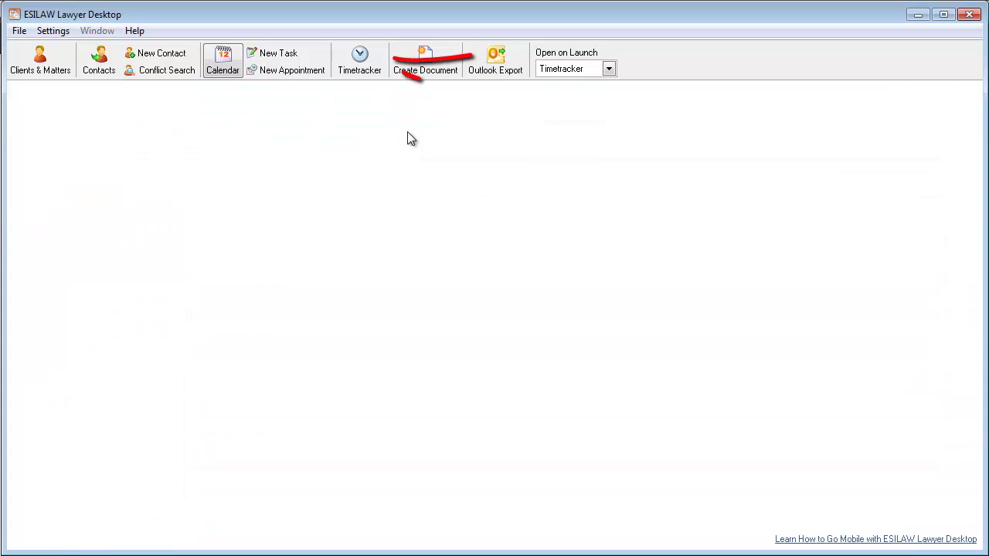
pyautogui.click(371, 68)
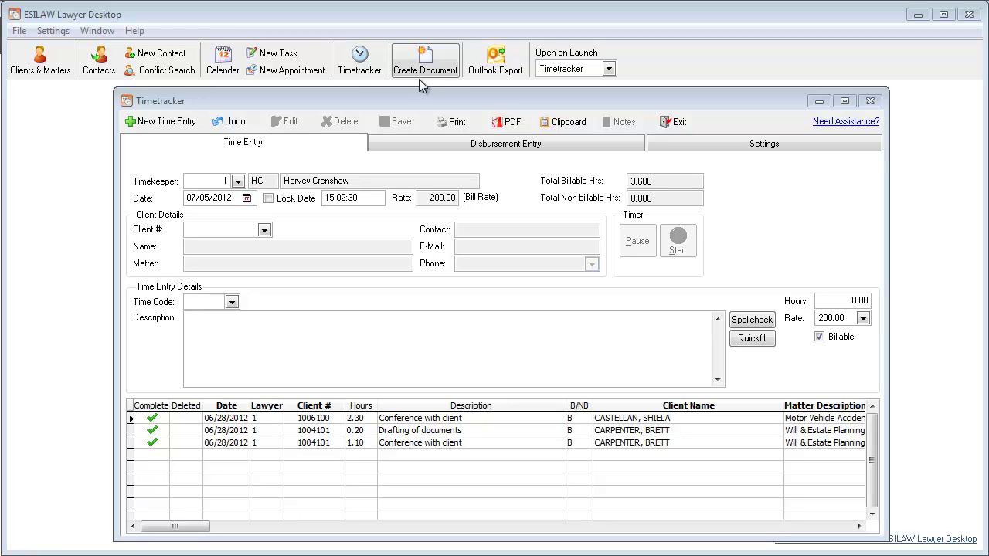
pyautogui.click(672, 122)
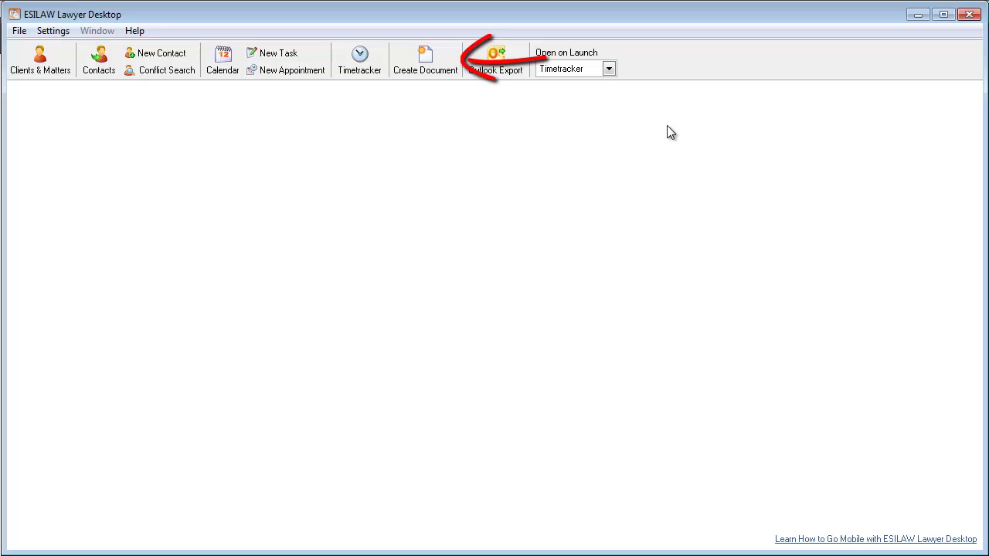
# - Create a document for client 1006100's Motor Vehicle Accident matter using Sample - Fax Cover Page.dot
pyautogui.click(441, 62)
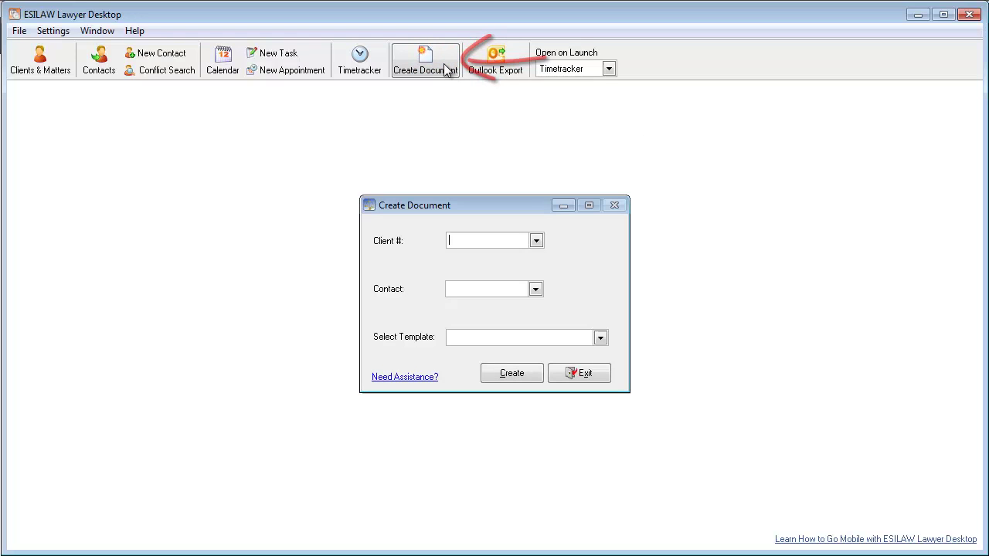
pyautogui.click(535, 240)
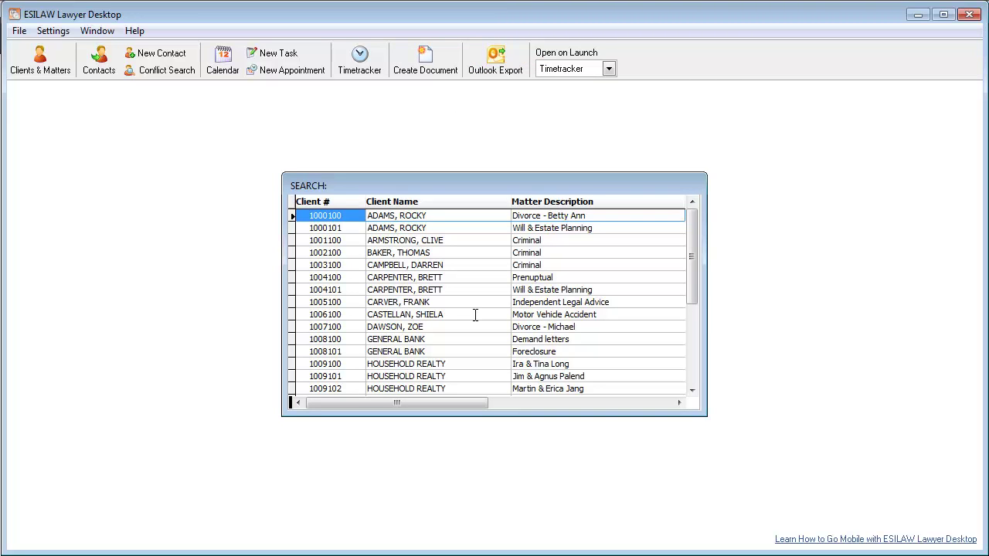
pyautogui.doubleClick(475, 314)
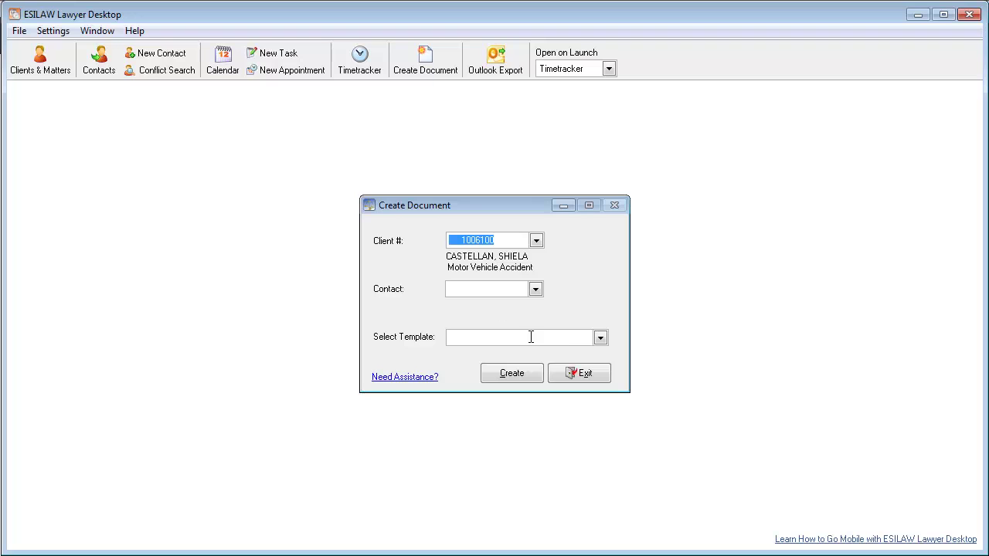
pyautogui.click(600, 339)
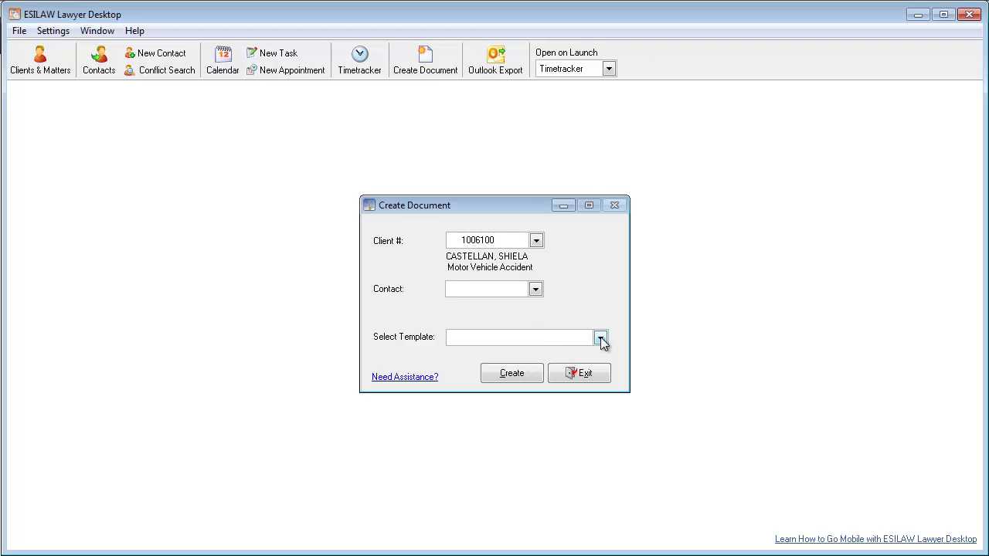
pyautogui.click(425, 188)
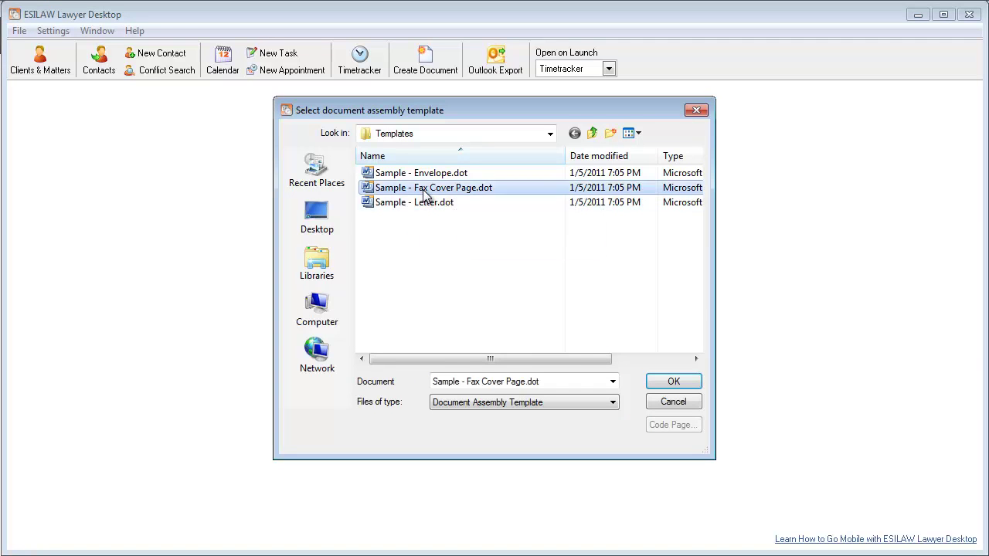
pyautogui.doubleClick(423, 190)
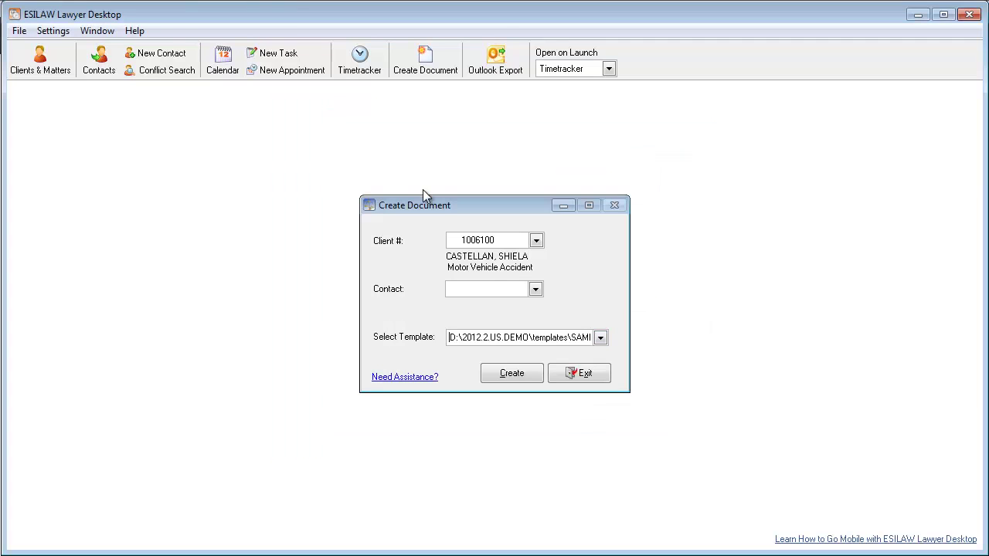
pyautogui.click(520, 376)
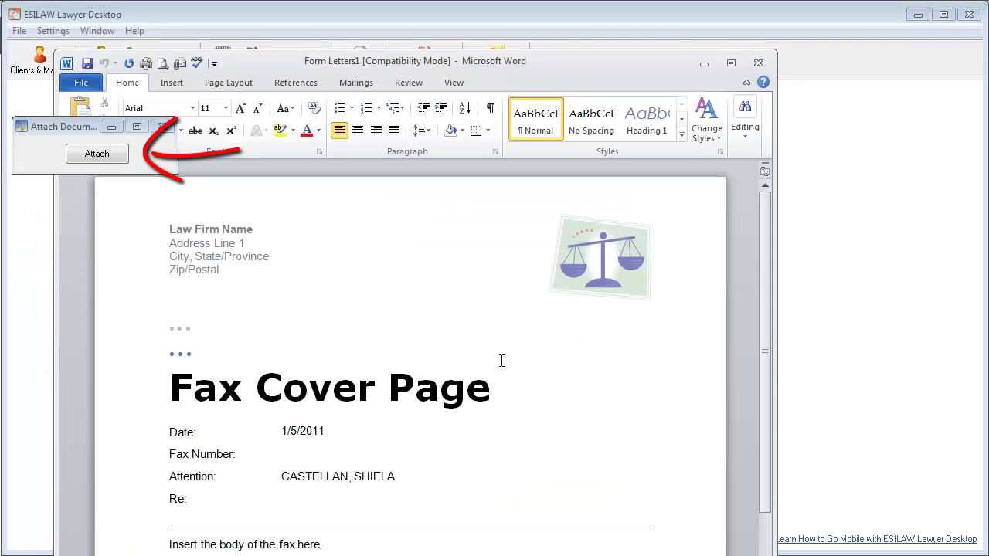
pyautogui.click(97, 154)
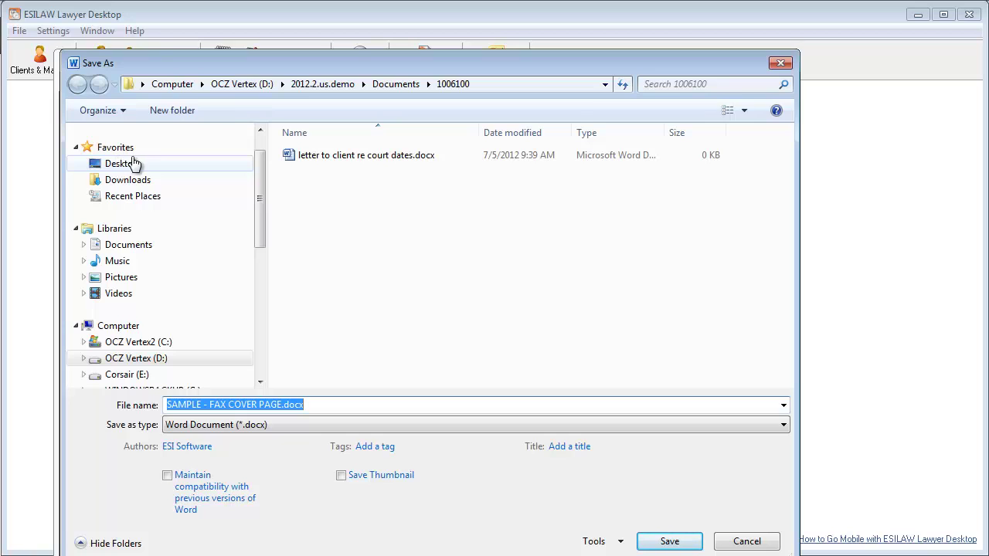
# - Save SAMPLE - FAX COVER PAGE.docx into client 1006100's documents folder
pyautogui.click(649, 540)
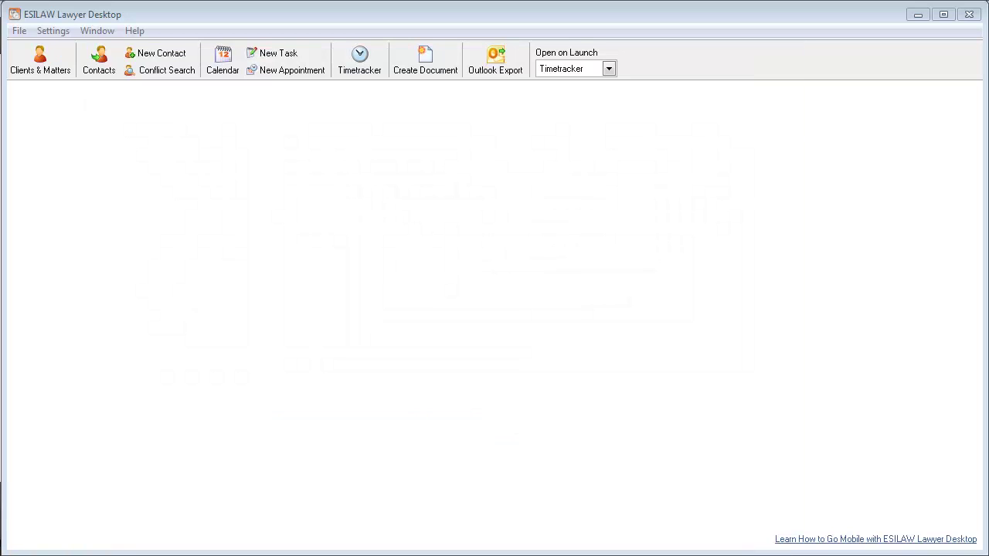